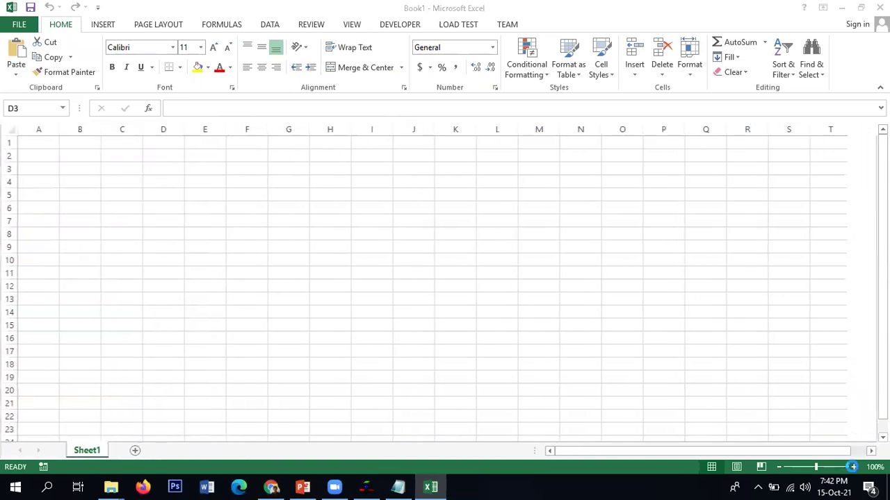
Enter the variable headers S in cell B3 and A in cell C3, following the looping flowchart in the PowerPoint slide
left_click(853, 467)
left_click(853, 467)
left_click(853, 467)
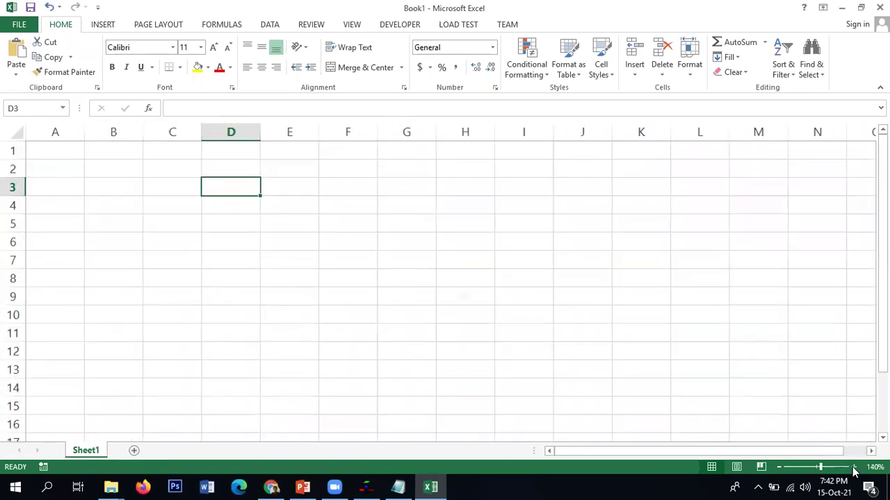
key("Left")
key("Left")
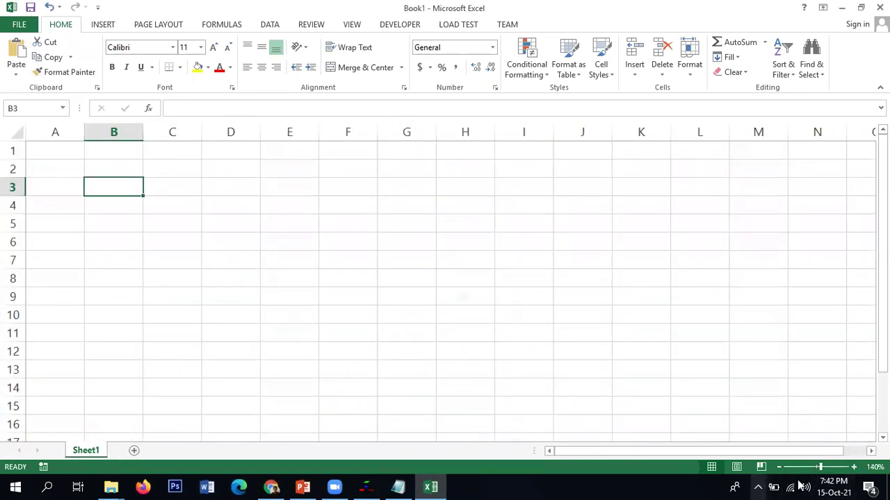
left_click(304, 487)
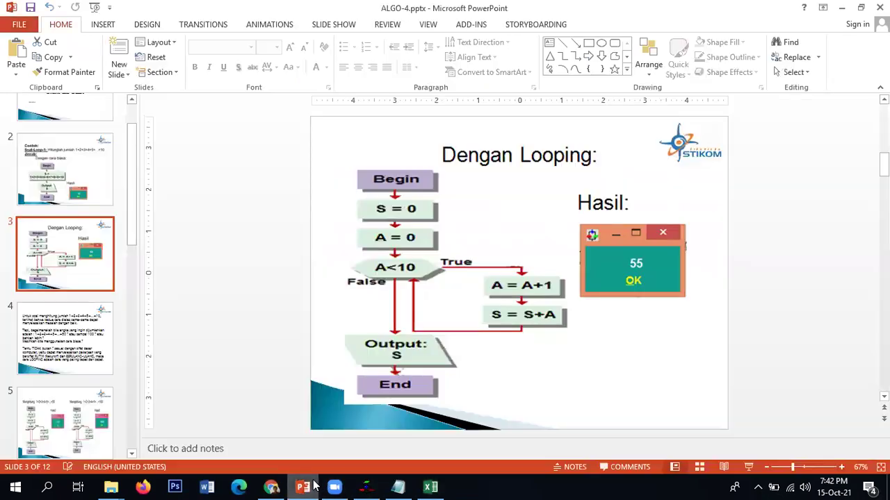
left_click(313, 487)
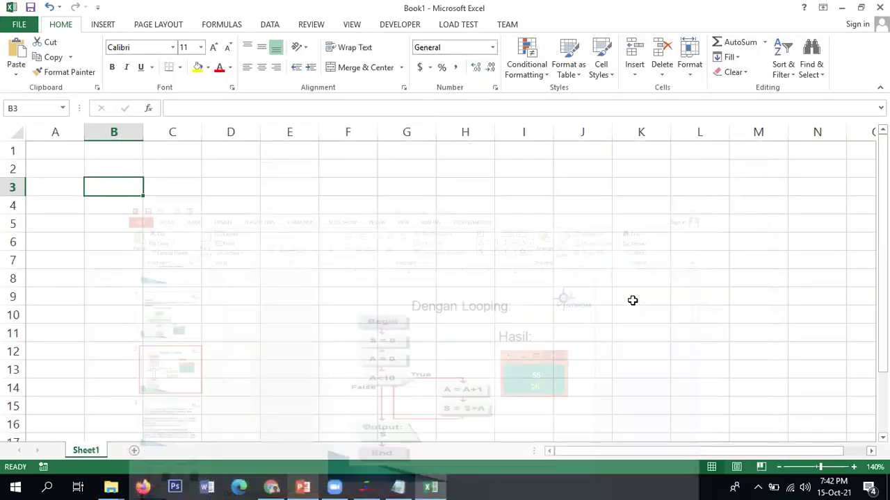
type("S")
key("Tab")
key("Tab")
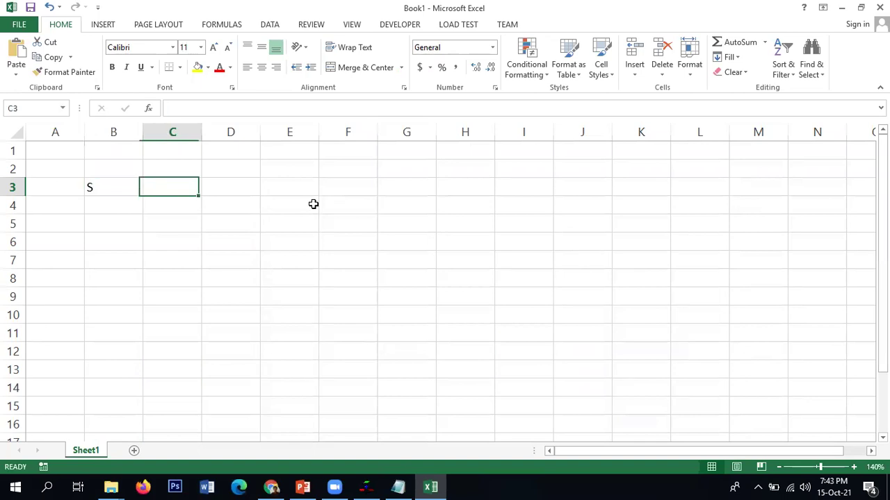
key("Left")
type("A")
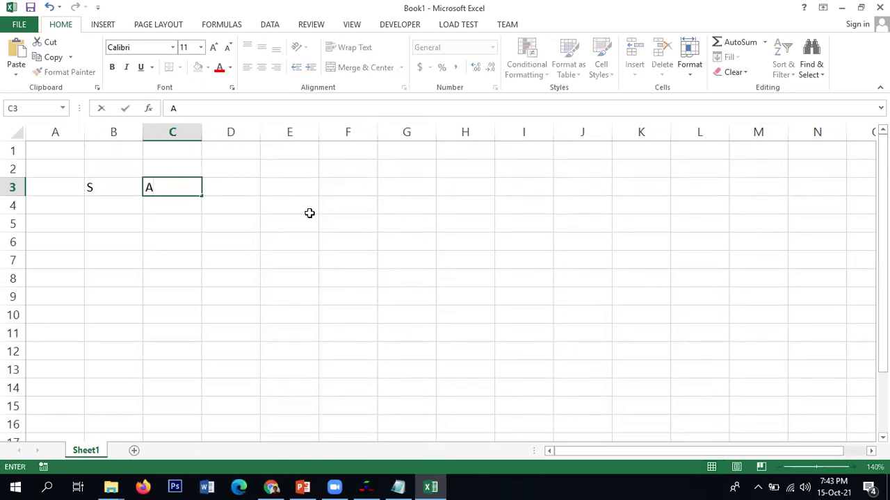
key("Return")
Centre the S and A headers in cells B3:C3 horizontally
key("Up")
key("Right")
key("shift+Right")
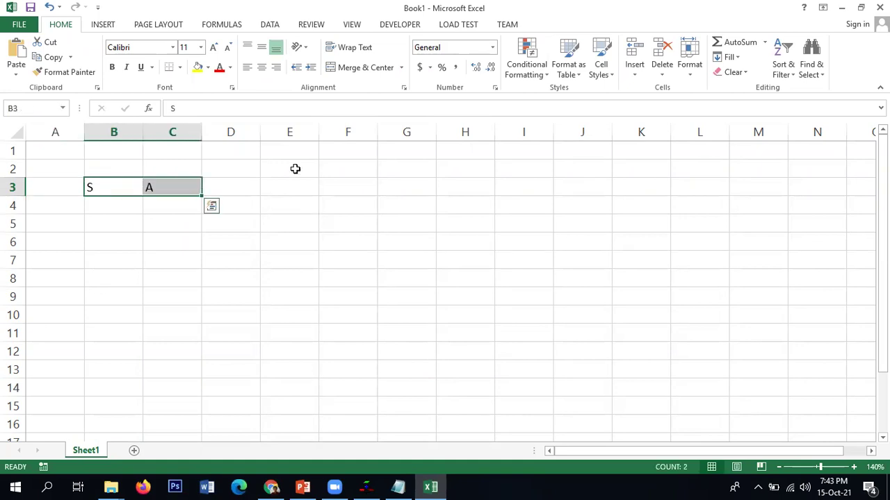
left_click(267, 67)
left_click(101, 205)
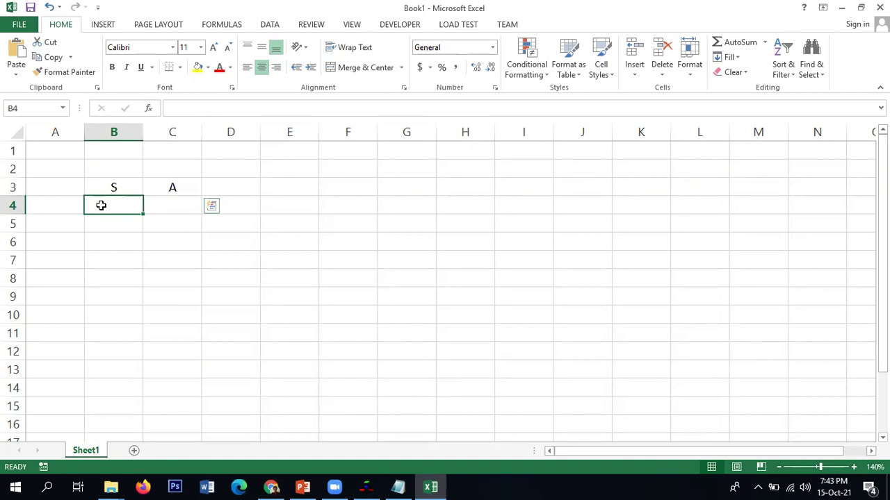
Apply horizontal centring to the whole of columns B and C
key("Left")
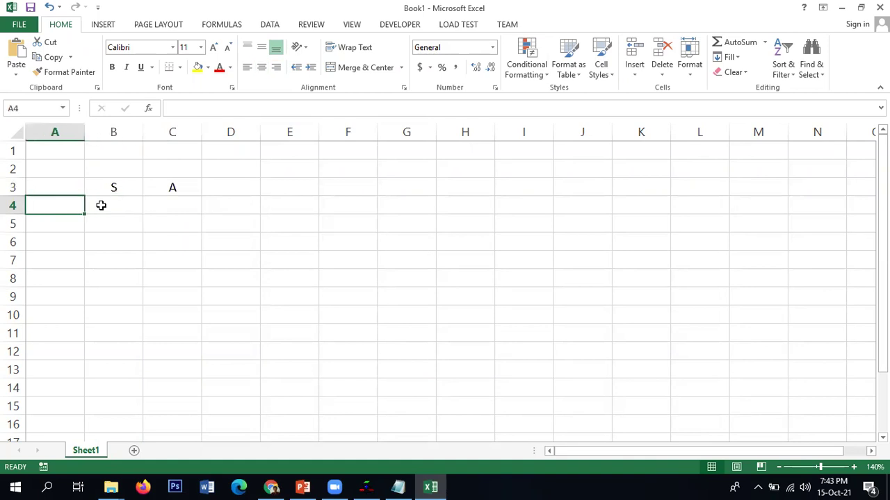
left_click_drag(127, 132, 166, 130)
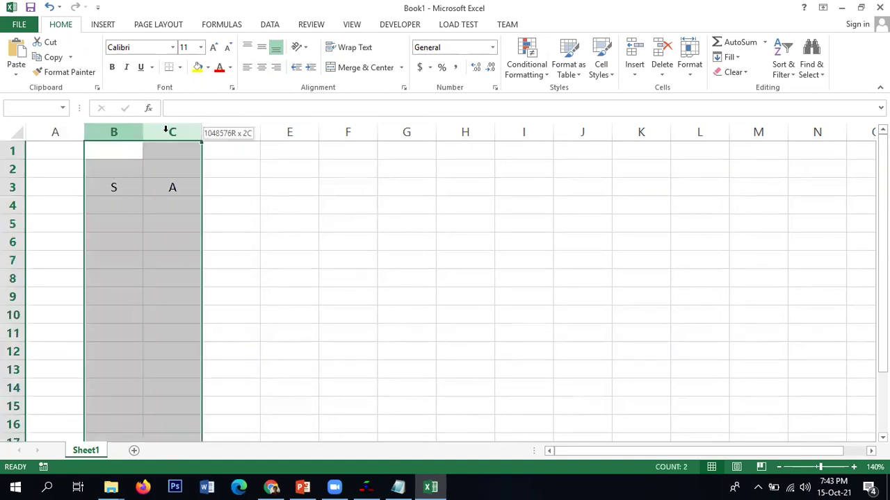
left_click(262, 67)
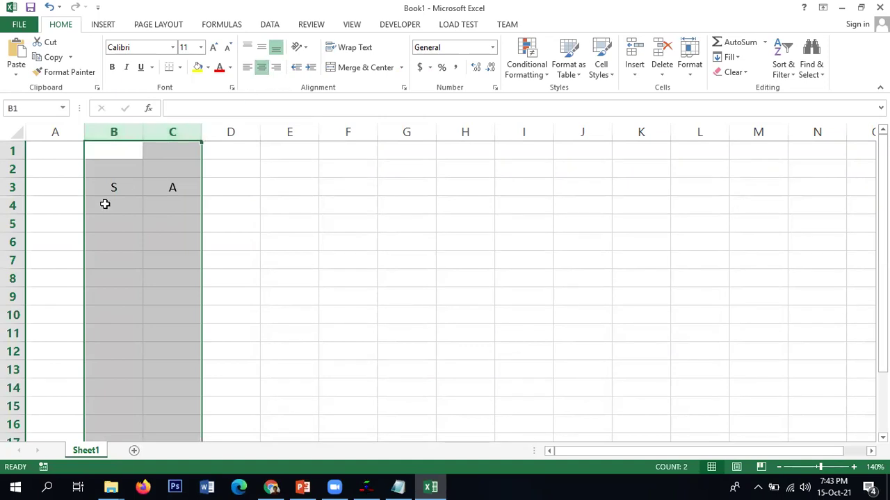
left_click(105, 202)
Fill the header cells B3:C3 with yellow
left_click_drag(115, 183, 157, 182)
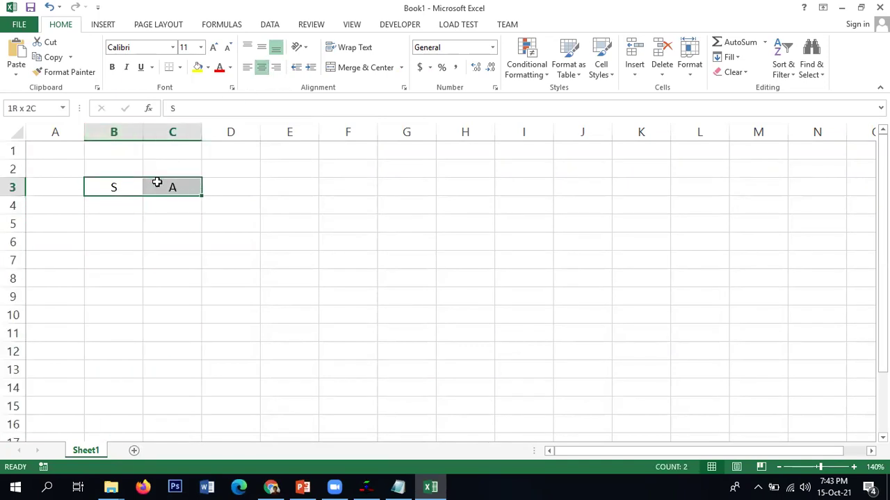
left_click(197, 67)
left_click(123, 201)
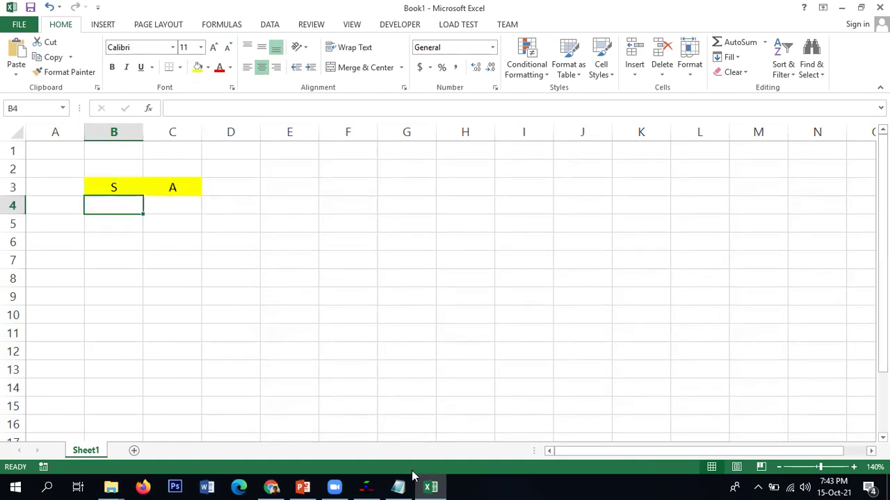
Check the starting values in the PowerPoint flowchart and enter 0 for S in B4 and 0 for A in C4
left_click(303, 486)
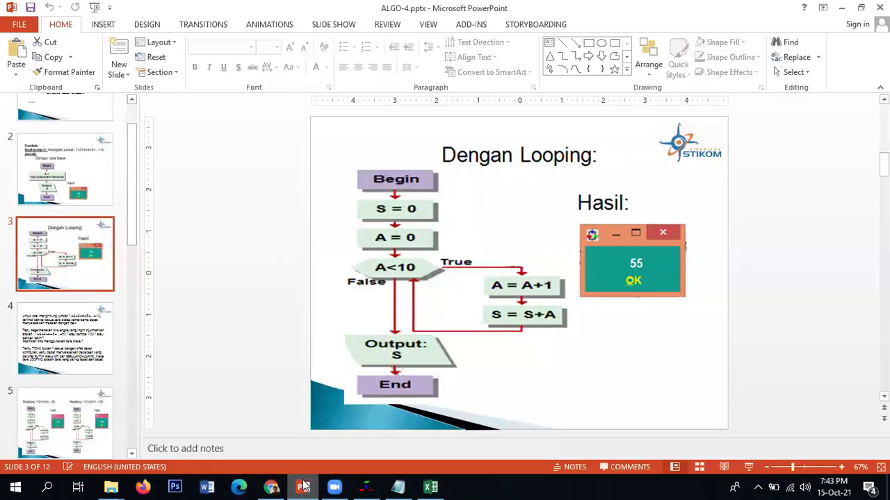
left_click(304, 486)
type("0")
key("Tab")
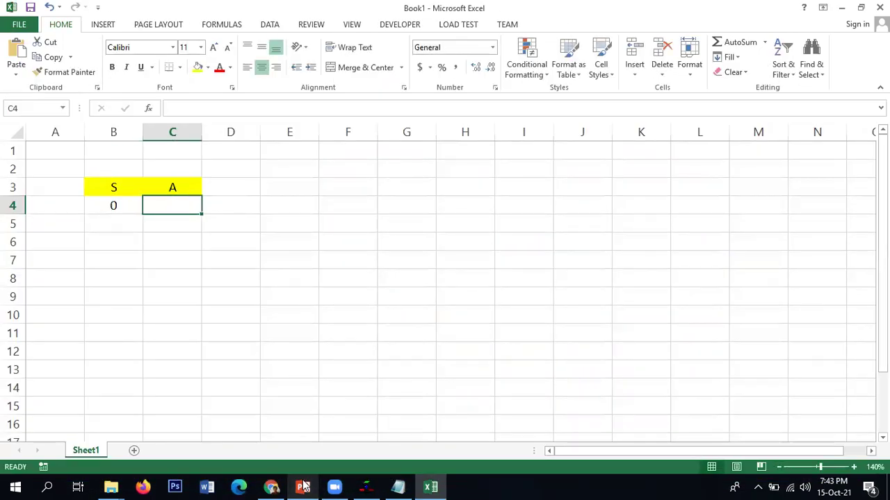
type("0")
key("Return")
key("Left")
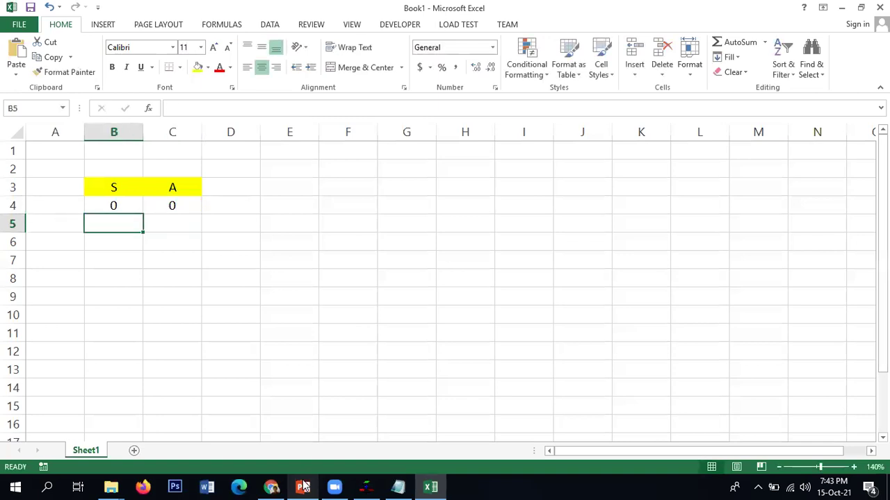
Check the loop condition in the PowerPoint flowchart and enter its first test, 0 < 10, in cell A5 of the worksheet
left_click(304, 486)
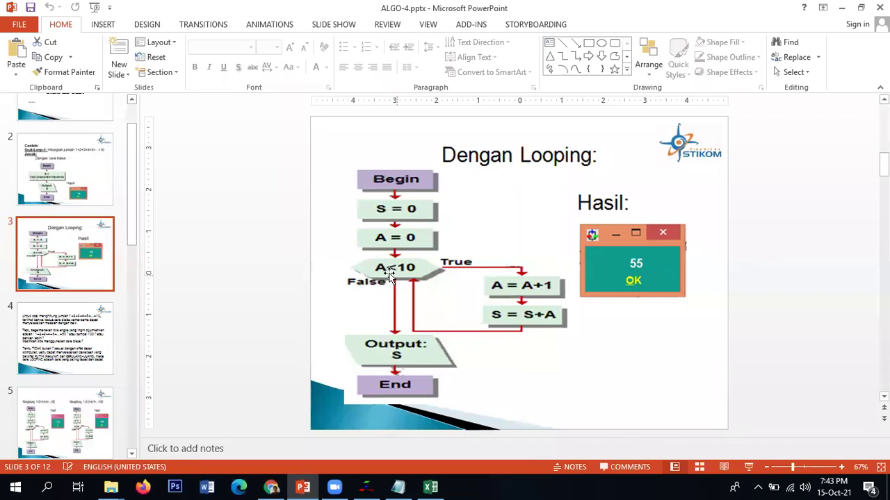
left_click(433, 486)
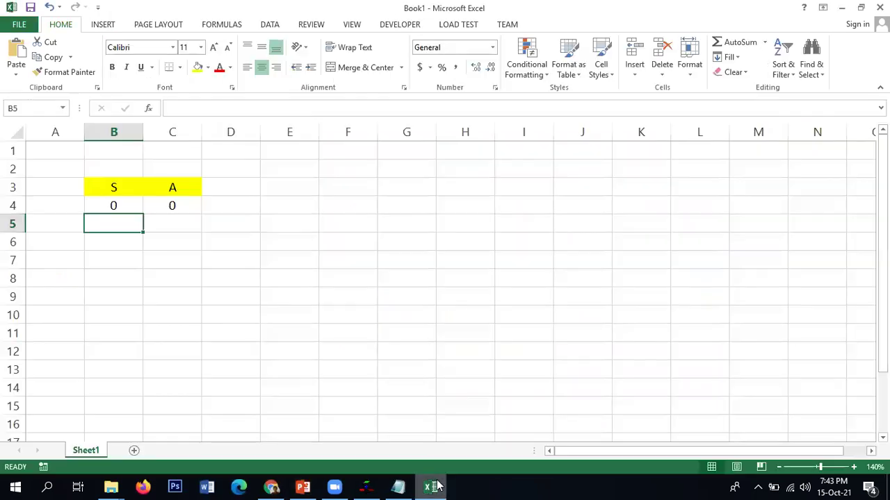
key("Left")
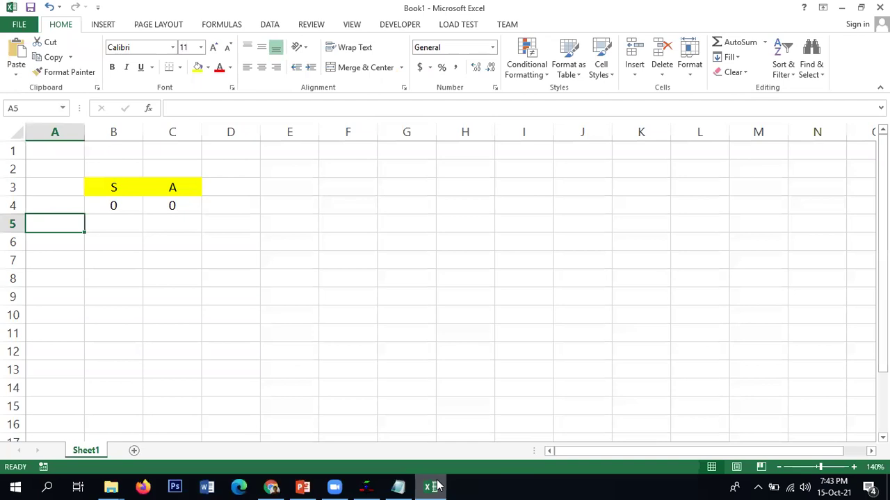
type(")")
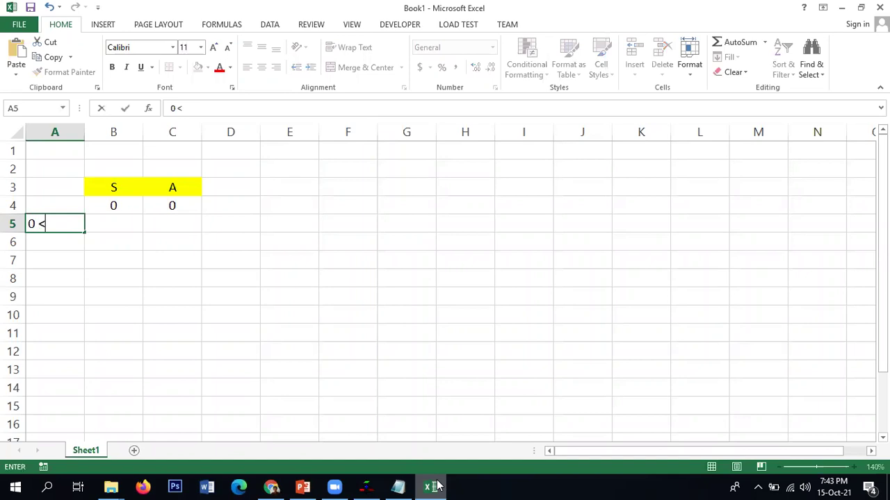
type(" < 10")
key("Tab")
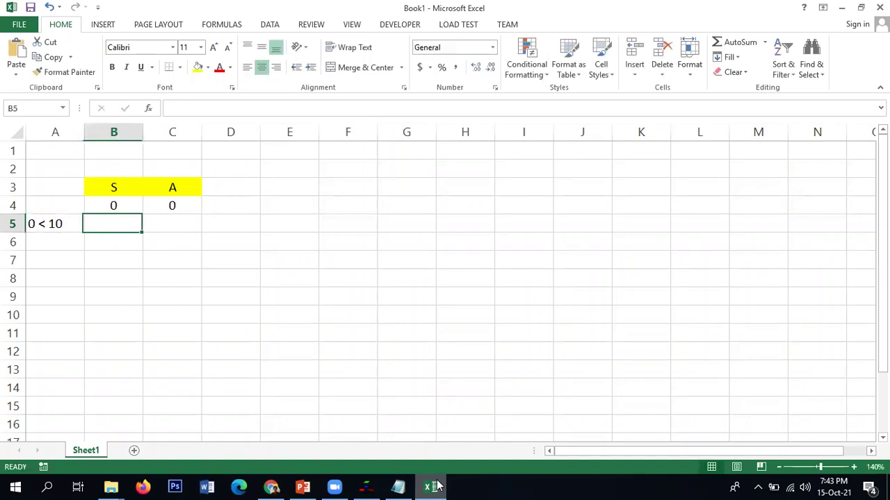
key("Left")
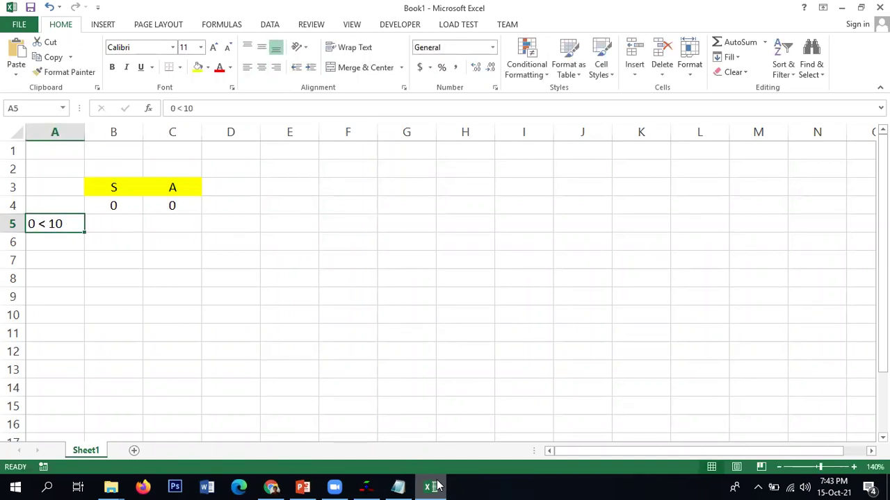
key("Right")
key("Left")
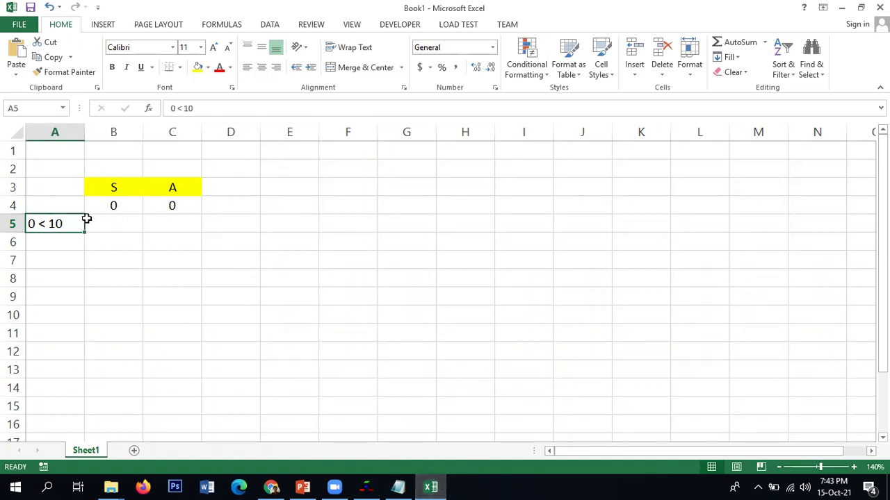
left_click(109, 227)
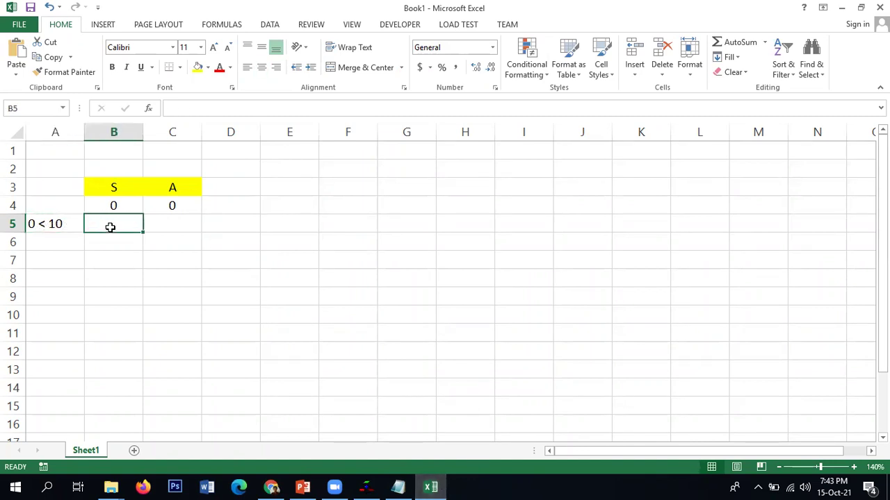
Add the header Hasil in cell D3, beside the A header
left_click(222, 185)
type("Hasil")
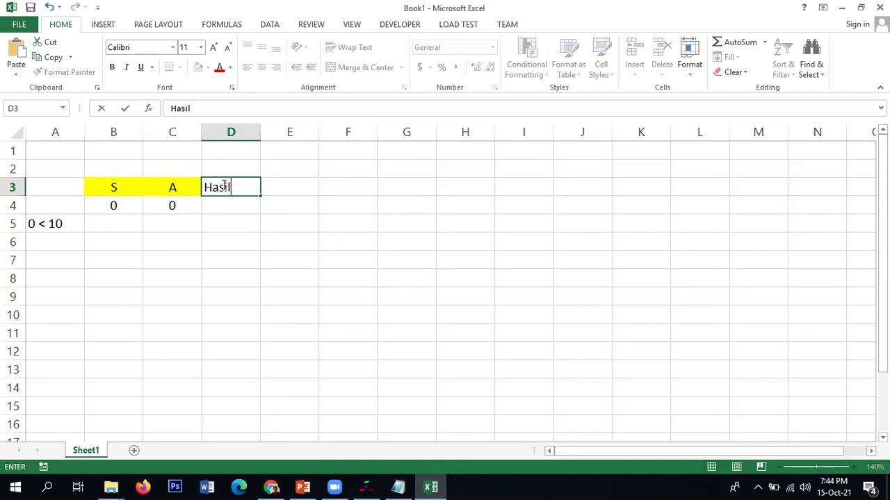
key("Return")
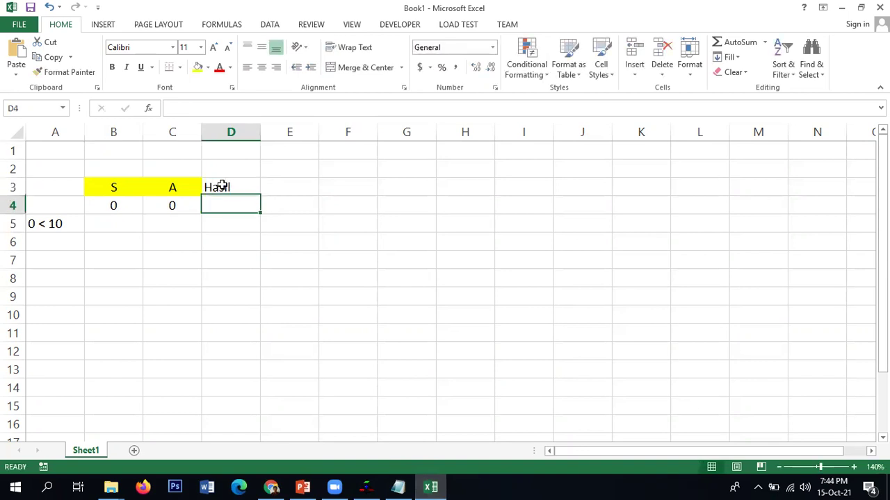
Record the result of the 0 < 10 test as TRUE in cell D5
key("Down")
key("Left")
key("Left")
key("Left")
key("Right")
key("Left")
key("Right")
key("Right")
key("Right")
type("Tru")
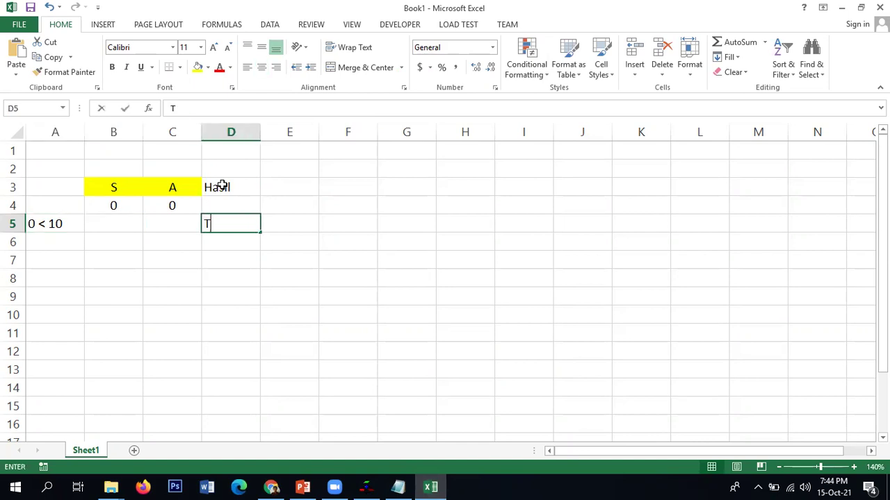
key("Return")
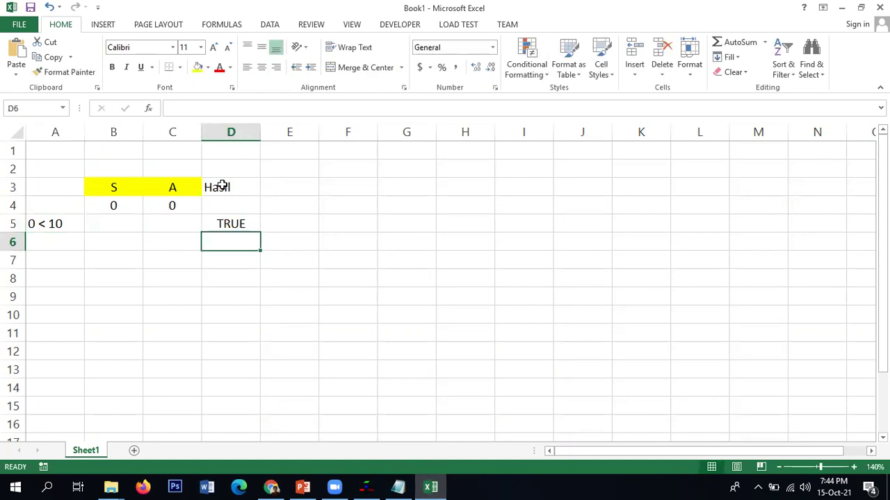
Consult the A = A+1 step in the PowerPoint flowchart and enter 1 for A in cell C5 of the worksheet
key("Up")
key("Left")
key("Left")
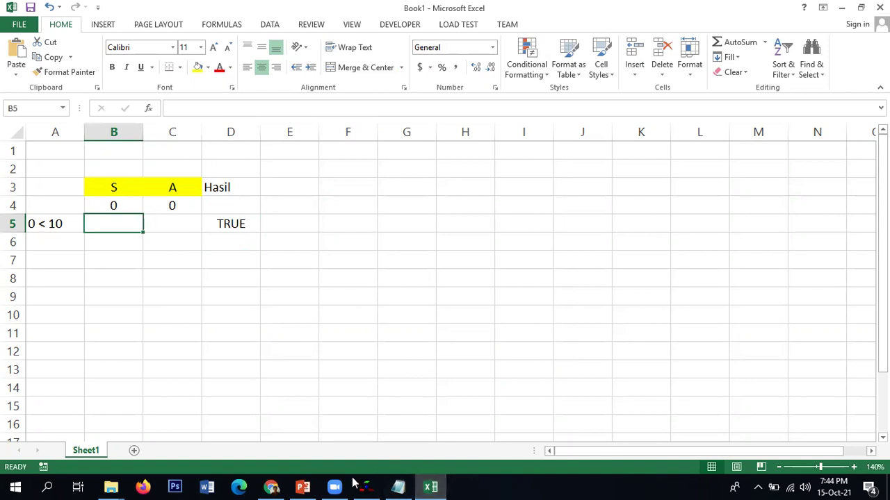
mouse_move(362, 487)
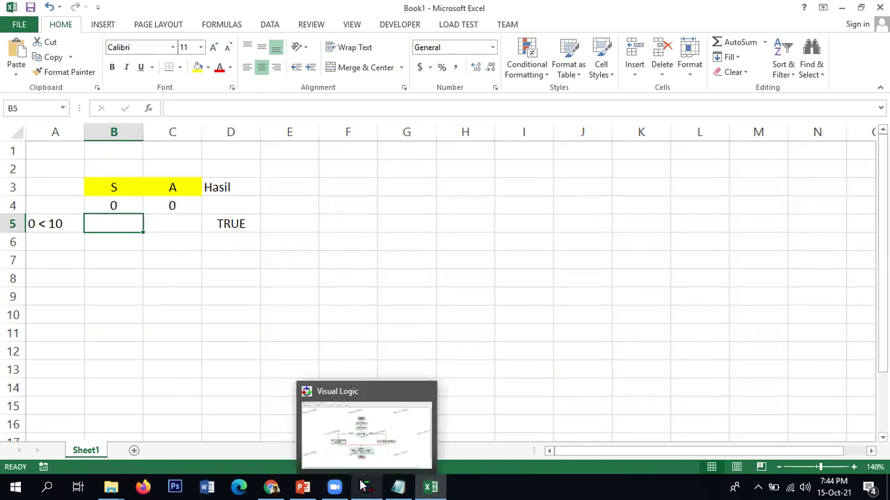
left_click(306, 486)
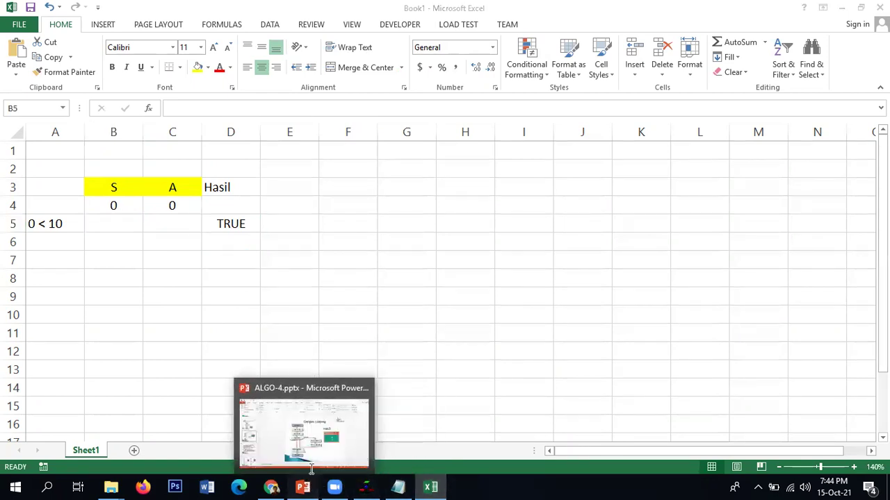
left_click(312, 470)
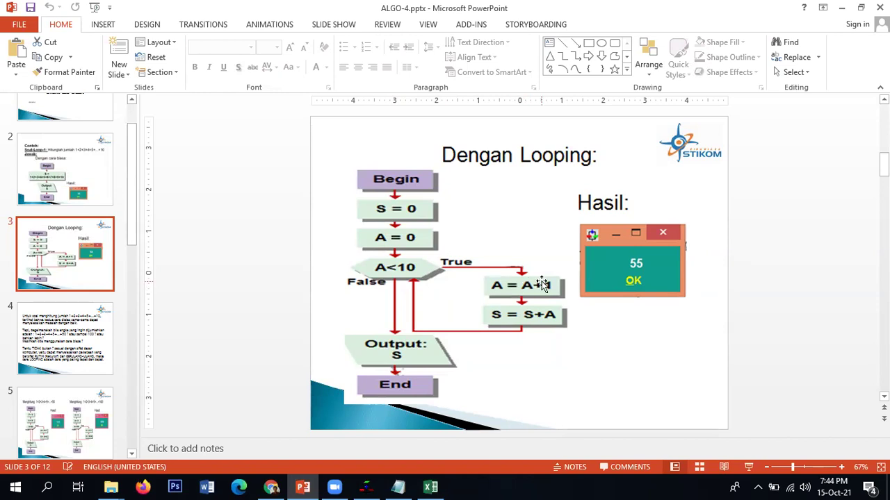
left_click(431, 486)
key("Right")
type("1")
key("Return")
key("Up")
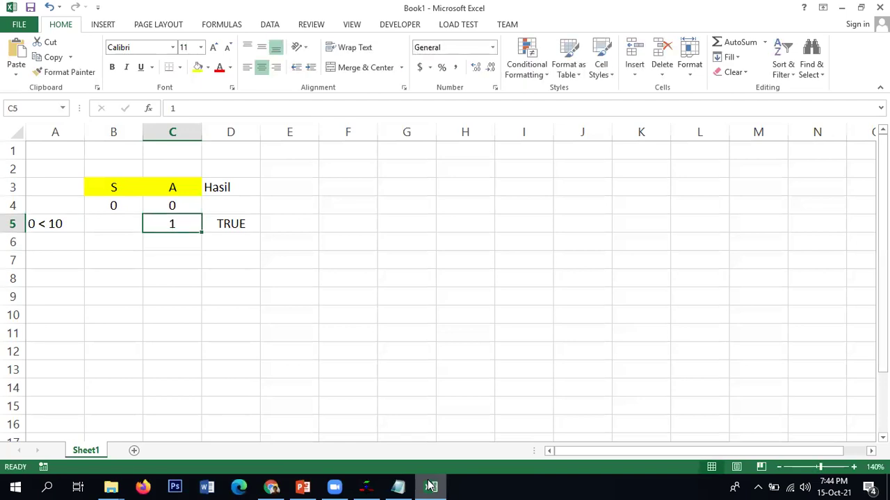
Consult the S = S+A step in the PowerPoint flowchart and enter 1 for S in cell B5 of the Excel worksheet
key("Left")
left_click(430, 487)
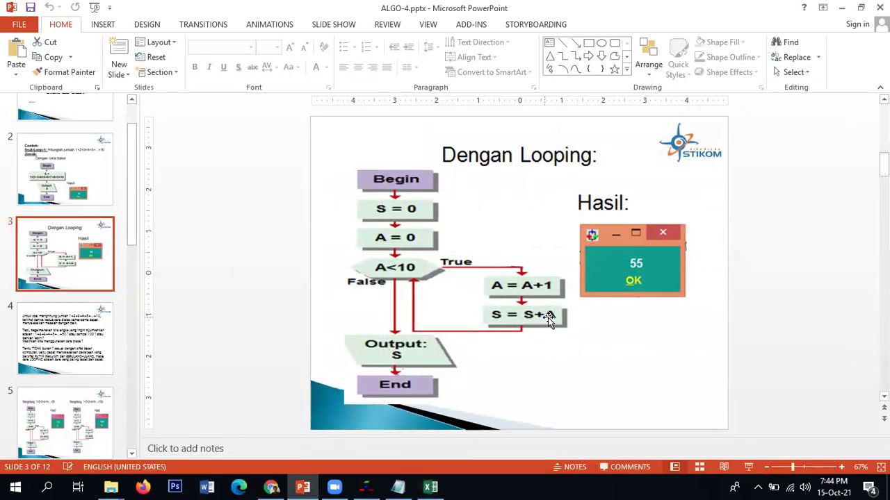
left_click(431, 486)
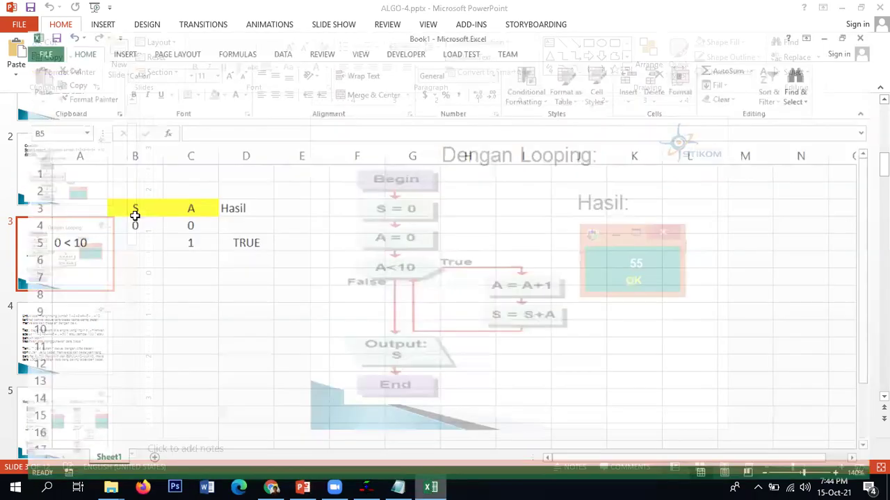
left_click(132, 212)
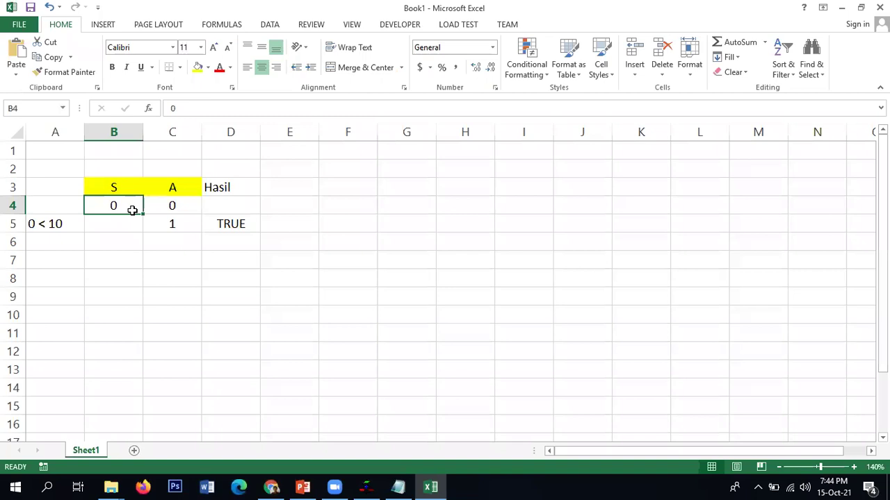
left_click(129, 224)
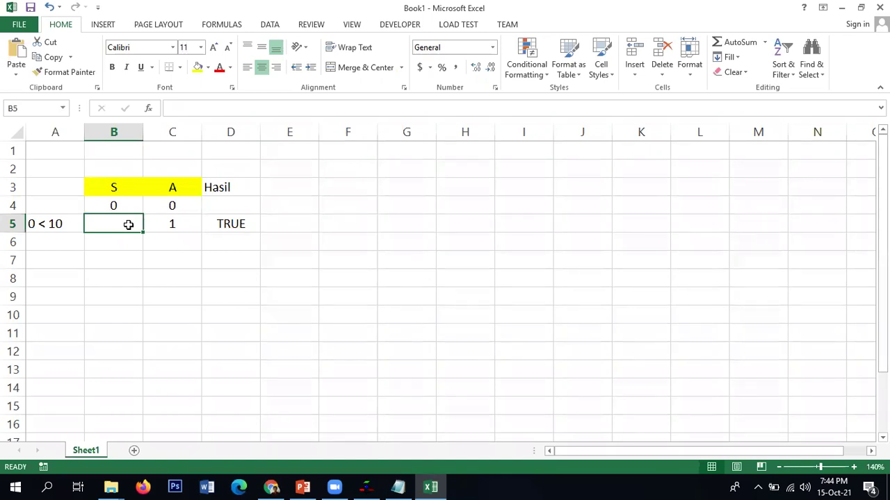
type("1")
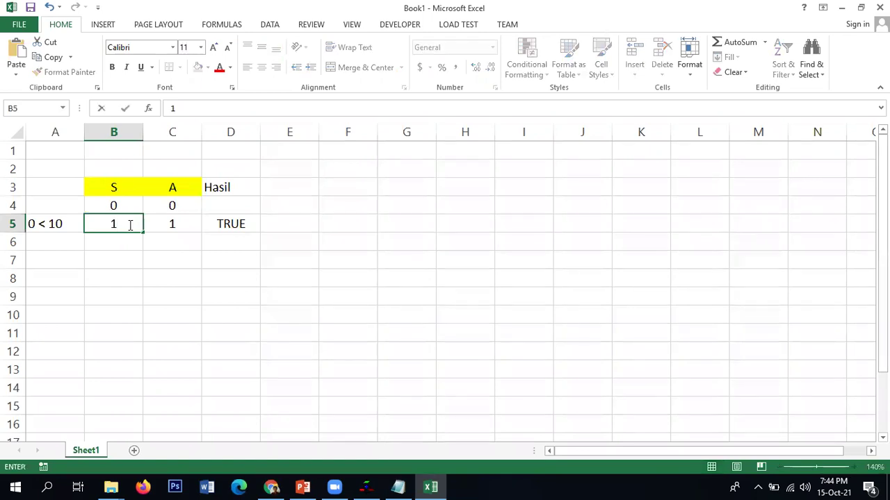
key("Return")
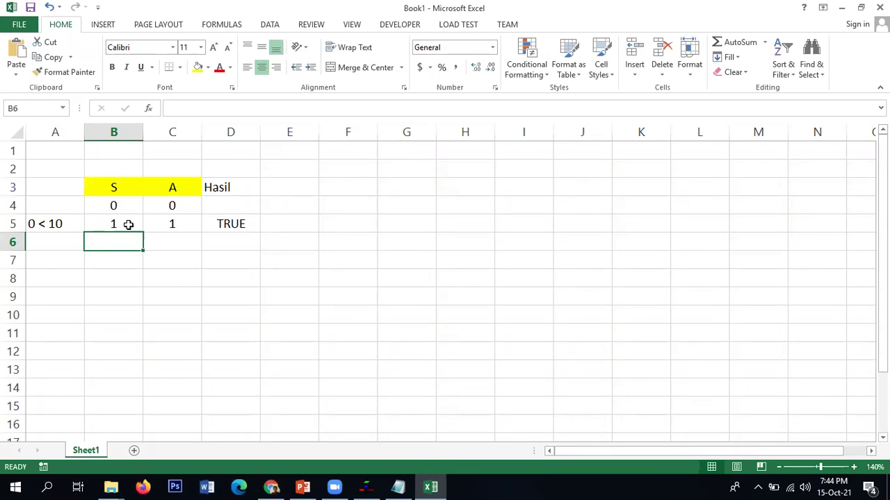
left_click(129, 224)
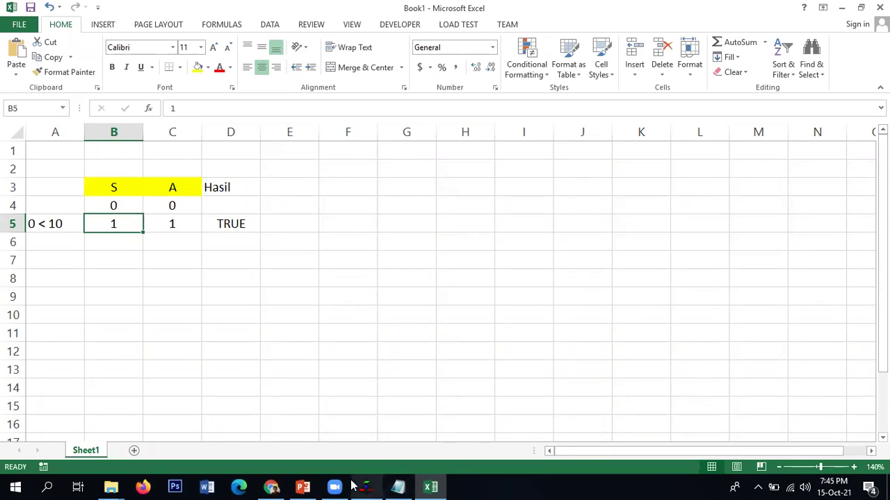
Check the A<10 condition in the PowerPoint flowchart and enter the second test, 1 < 10, in cell A6 of the Excel worksheet
left_click(302, 486)
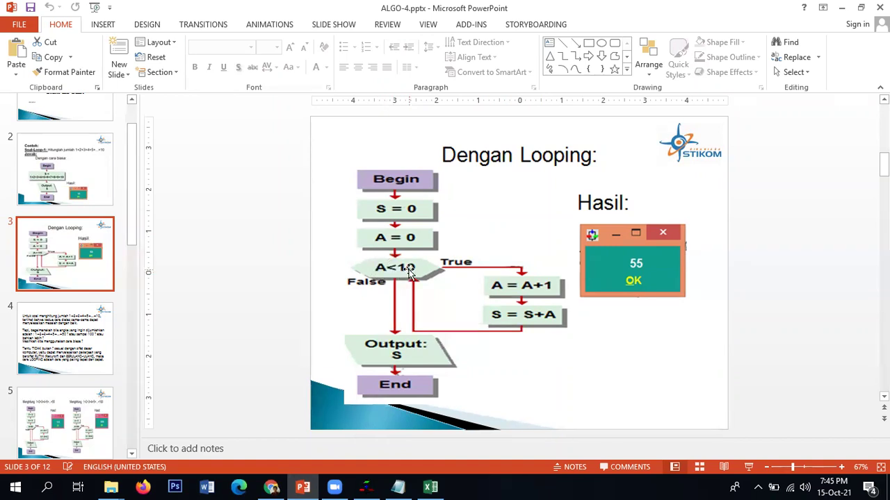
left_click(429, 486)
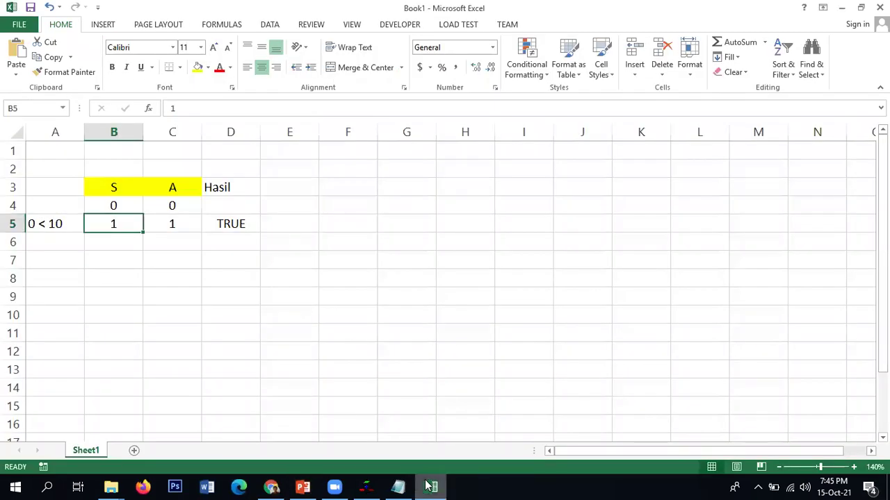
key("Left")
key("Down")
type("1 < 10")
key("Return")
key("Up")
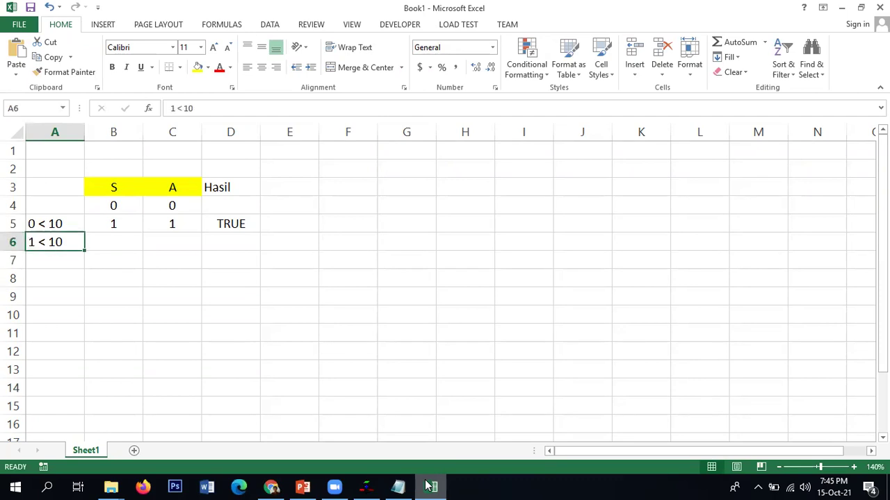
Record the result of the 1 < 10 test as TRUE in cell D6
key("Right")
key("Right")
key("Right")
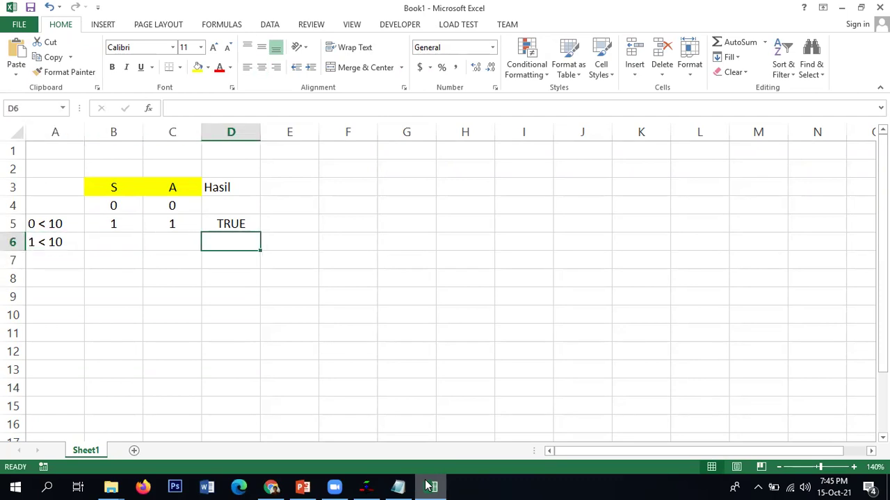
type("TRue")
key("Return")
Consult the A = A+1 step in the PowerPoint flowchart and enter 2 for A in cell C6 of the Excel worksheet
key("Up")
key("Left")
key("Left")
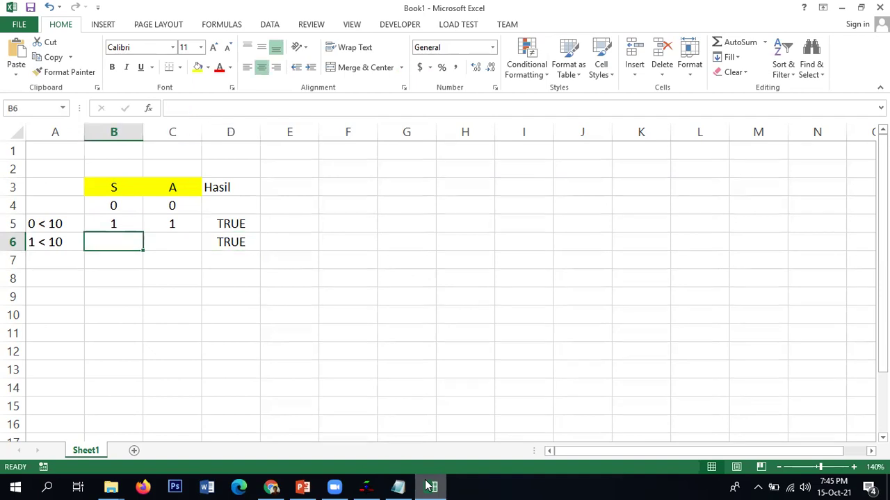
left_click(429, 485)
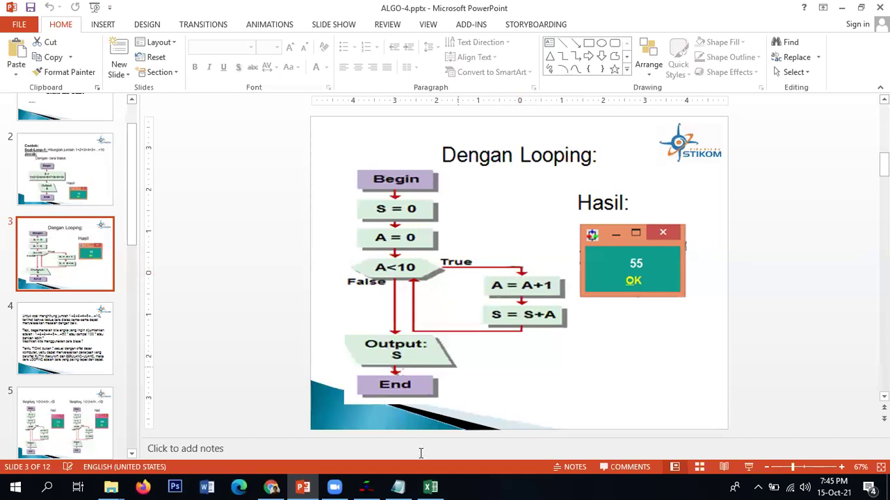
left_click(430, 486)
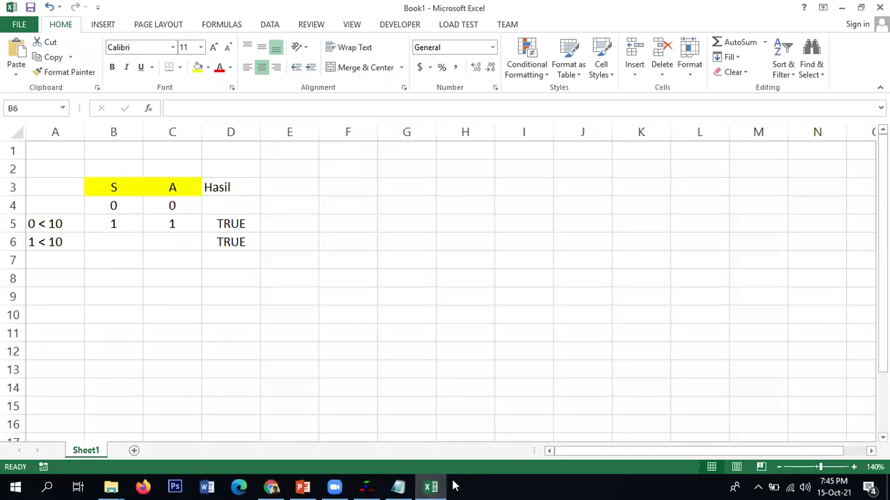
key("alt+Tab")
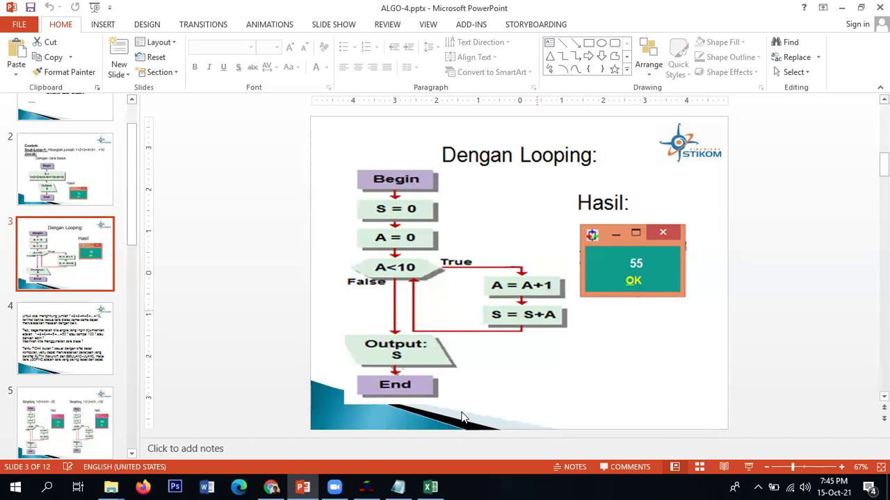
left_click(431, 486)
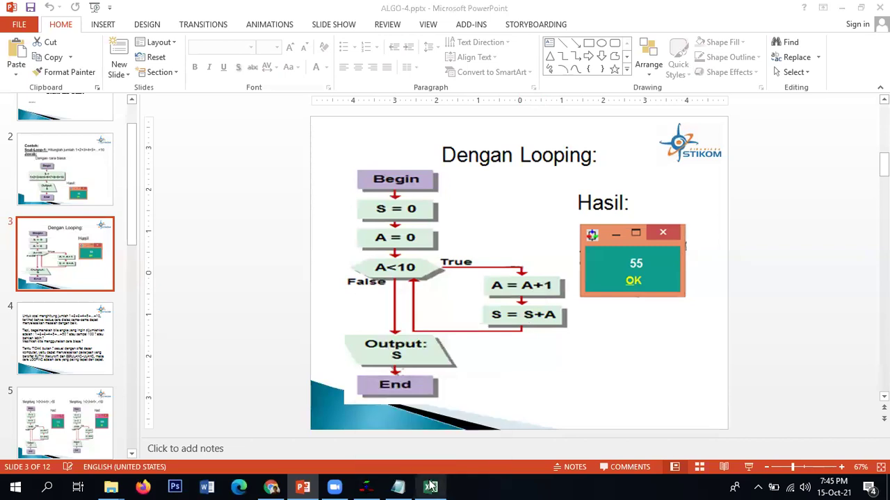
left_click(172, 244)
type("2")
key("Return")
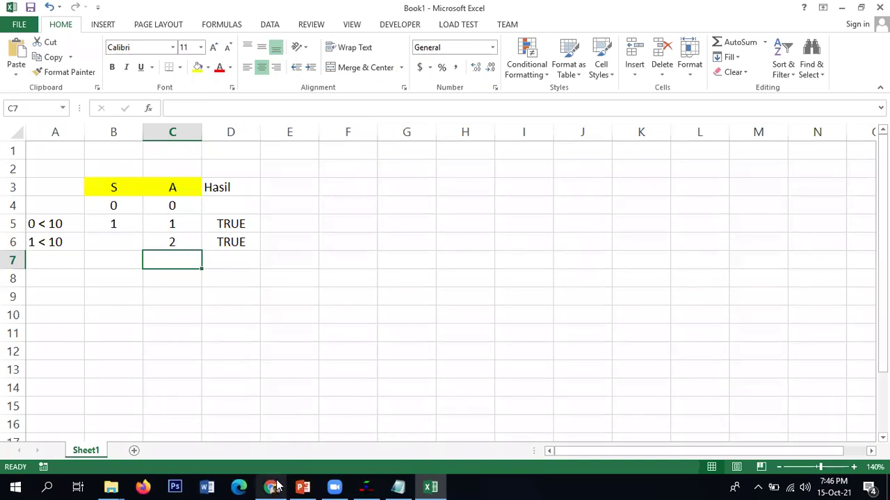
Consult the S = S+A step in the PowerPoint flowchart for the second iteration and return to the Excel worksheet
left_click(302, 487)
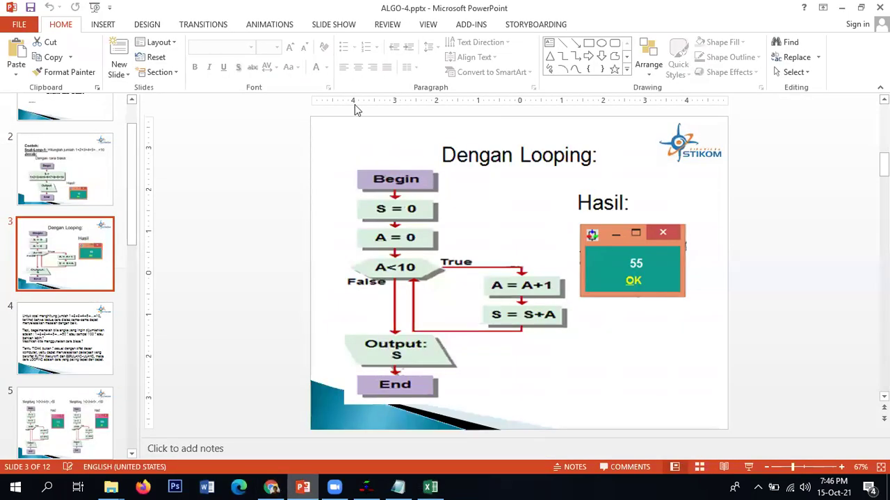
left_click(430, 487)
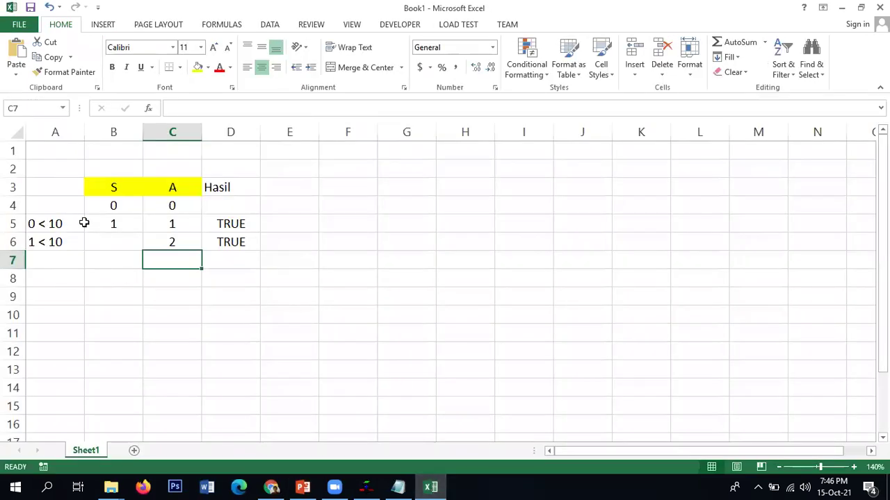